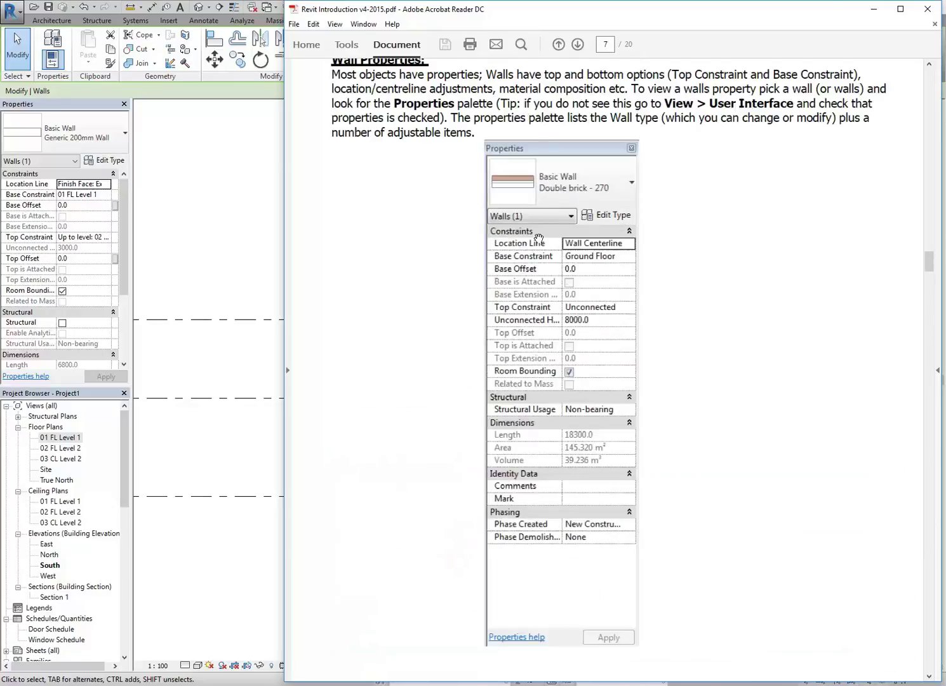
scroll(539, 238, "up", 1)
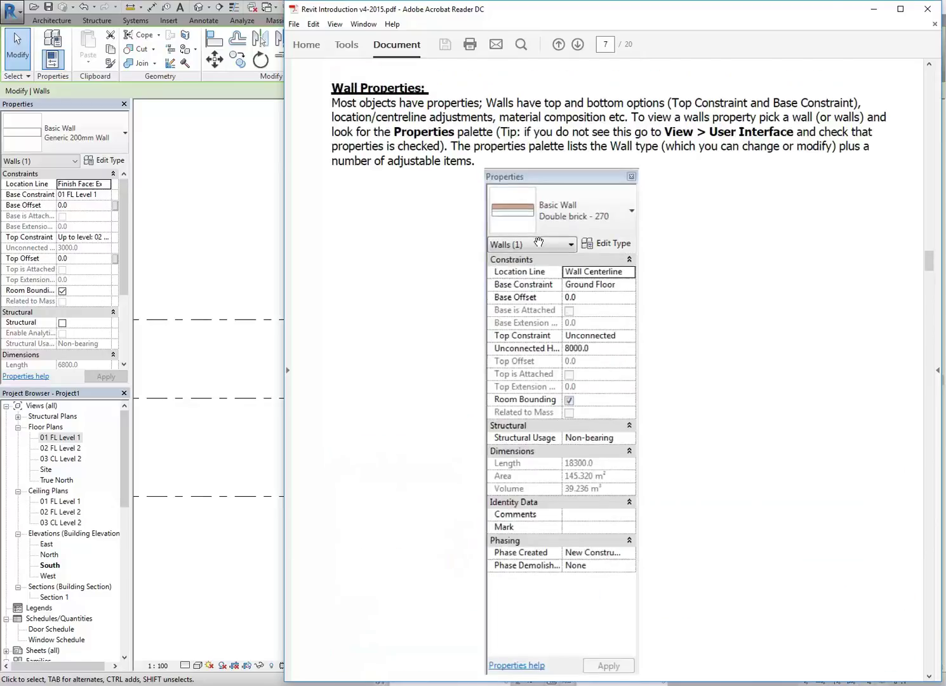
Scroll the PDF up to the Wall Properties section, then return to Revit's South elevation.
left_click(196, 263)
Compare the left and right South elevation walls' properties, noting lengths 6800.0 and 5941.4.
left_click(271, 378)
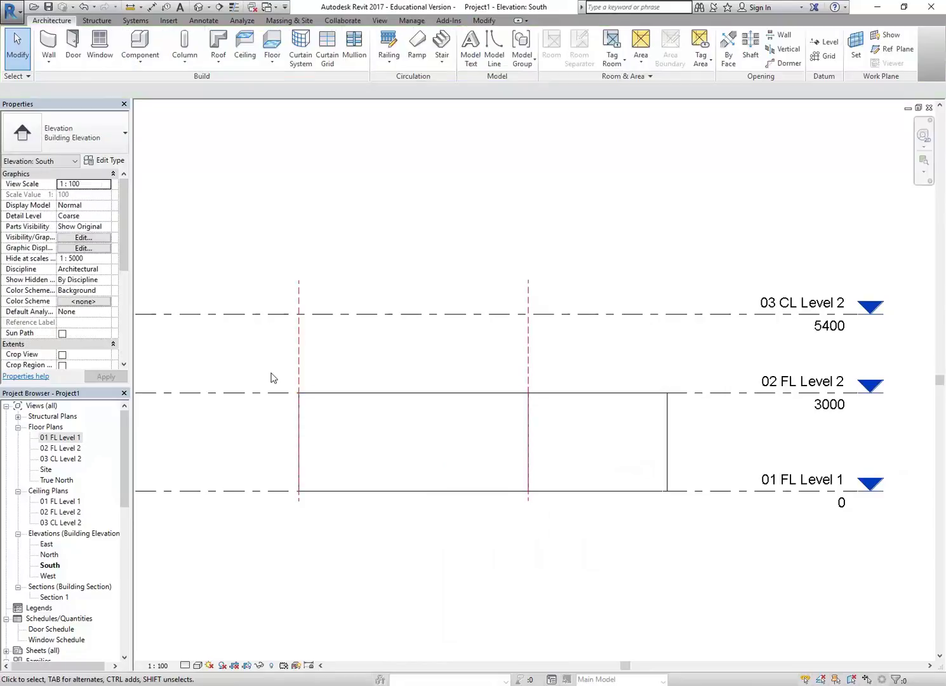
scroll(271, 378, "up", 1)
left_click(503, 433)
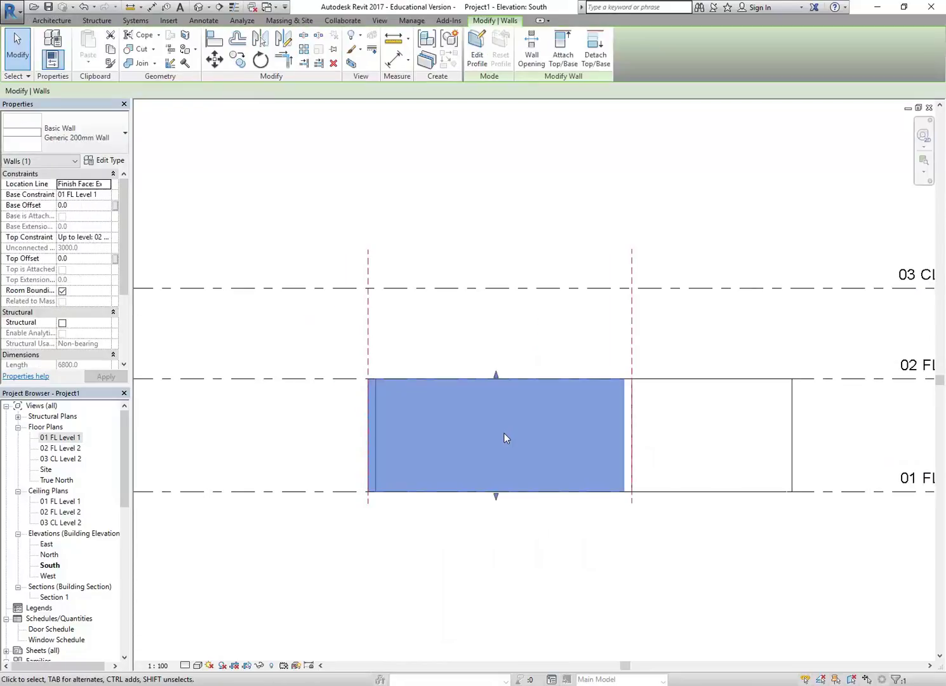
left_click(685, 385)
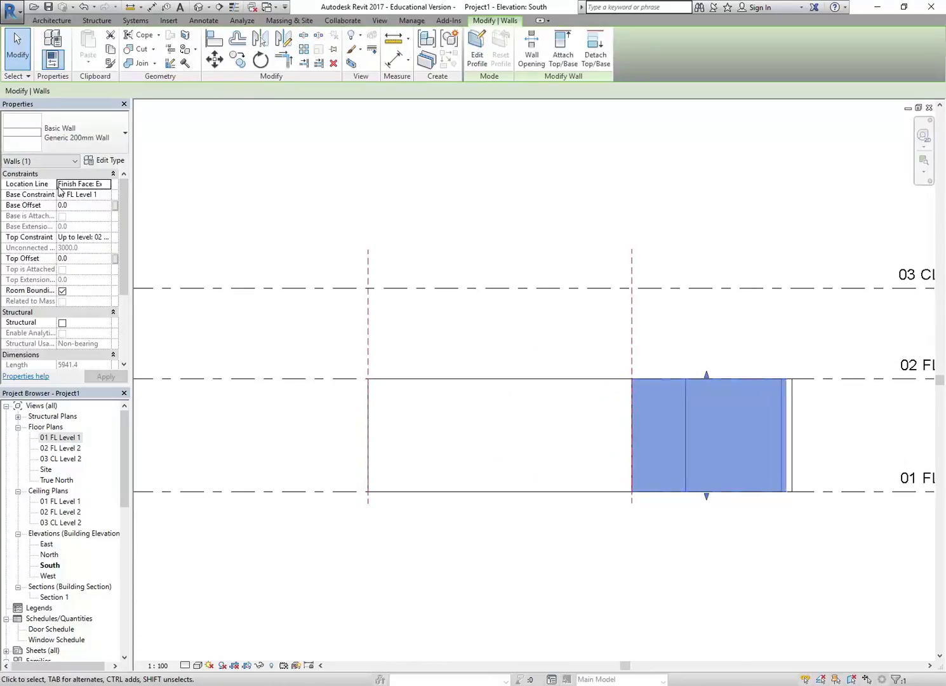
left_click(494, 381)
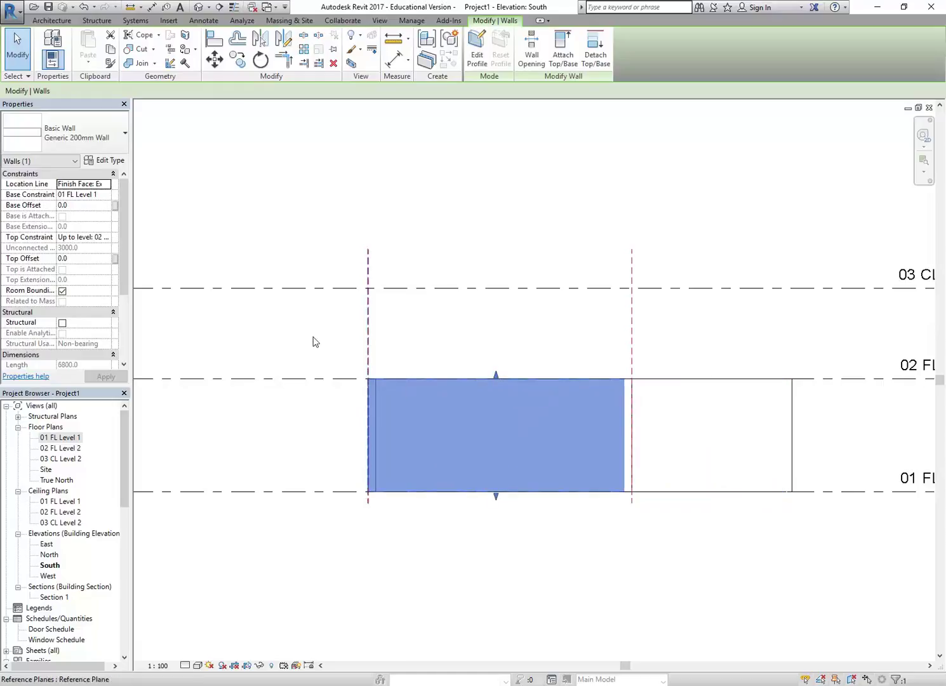
Read the PDF's Adjust Wall Heights task and 3D Views instructions on page 8, then return to Revit.
key("alt+Tab")
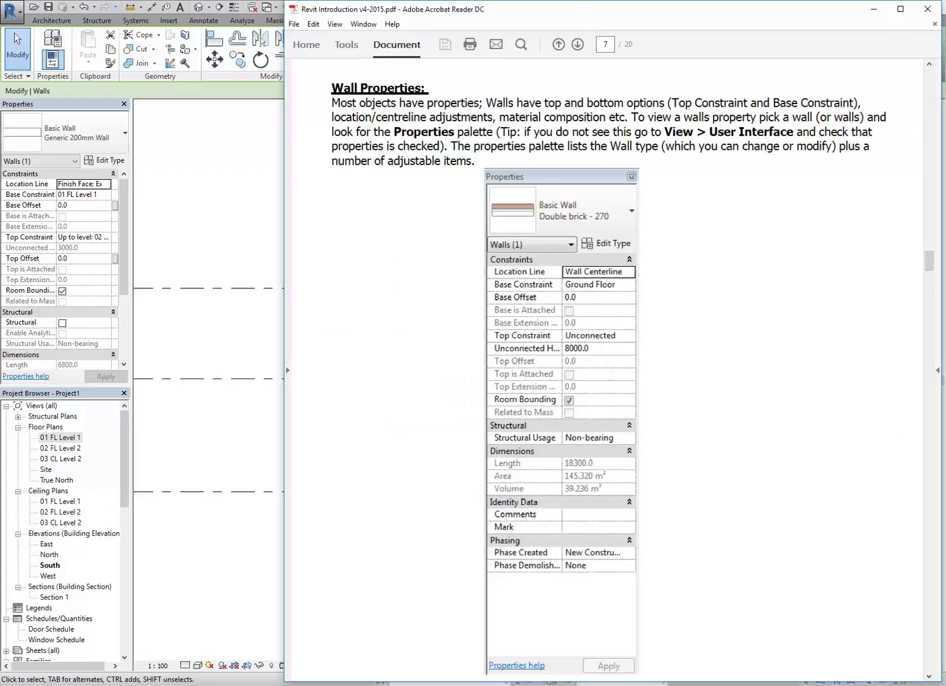
scroll(487, 441, "down", 5)
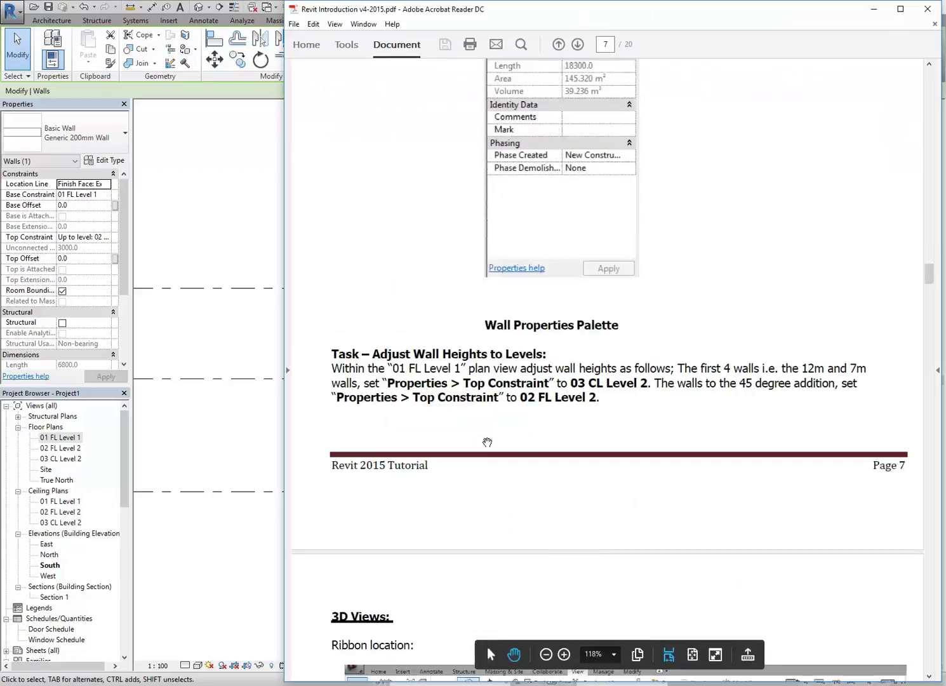
scroll(487, 441, "down", 5)
scroll(487, 442, "down", 3)
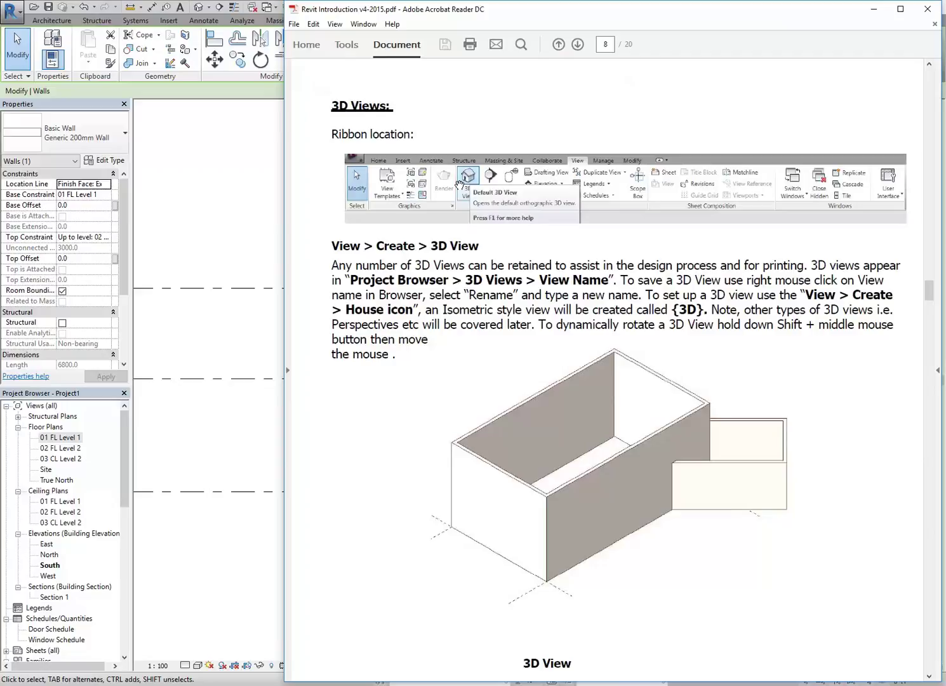
left_click(193, 202)
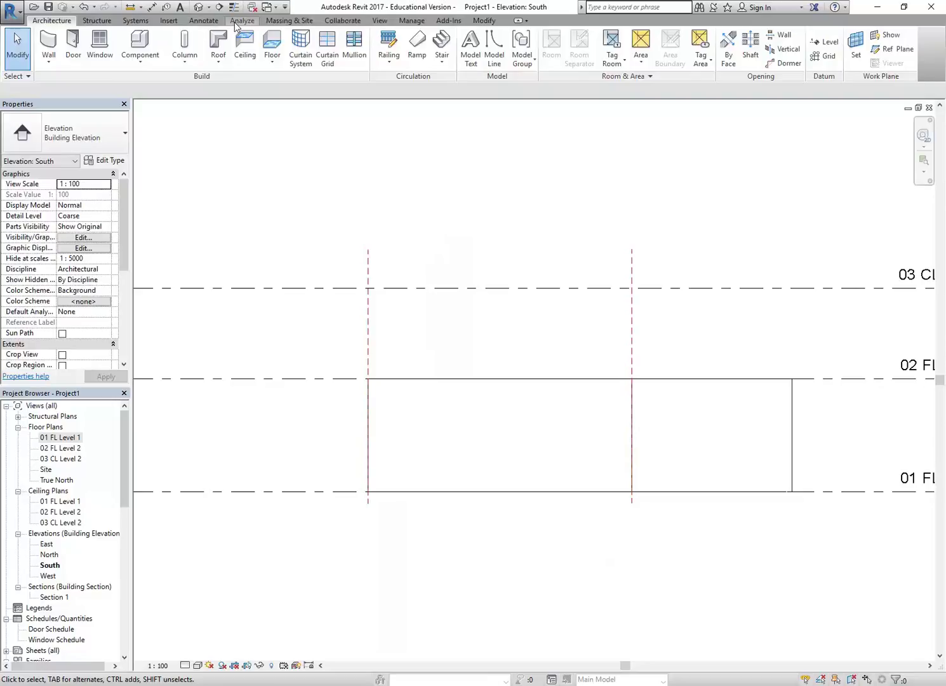
Request the Default 3D View, which brings up the Project Not Saved Recently reminder.
left_click(383, 21)
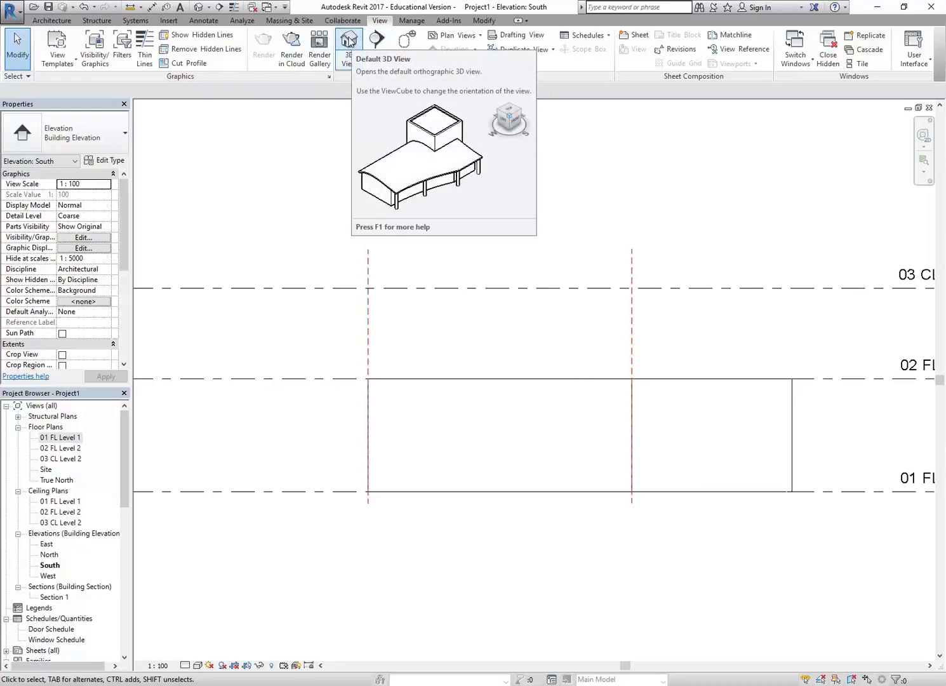
left_click(349, 41)
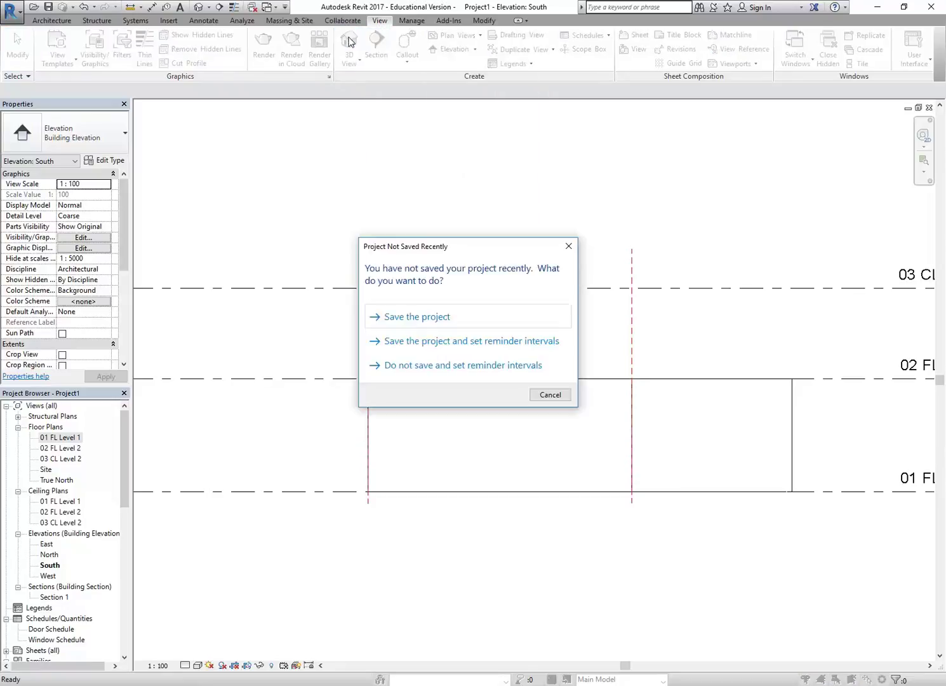
Cancel the save reminder and center and enlarge the building in the {3D} view.
left_click(547, 397)
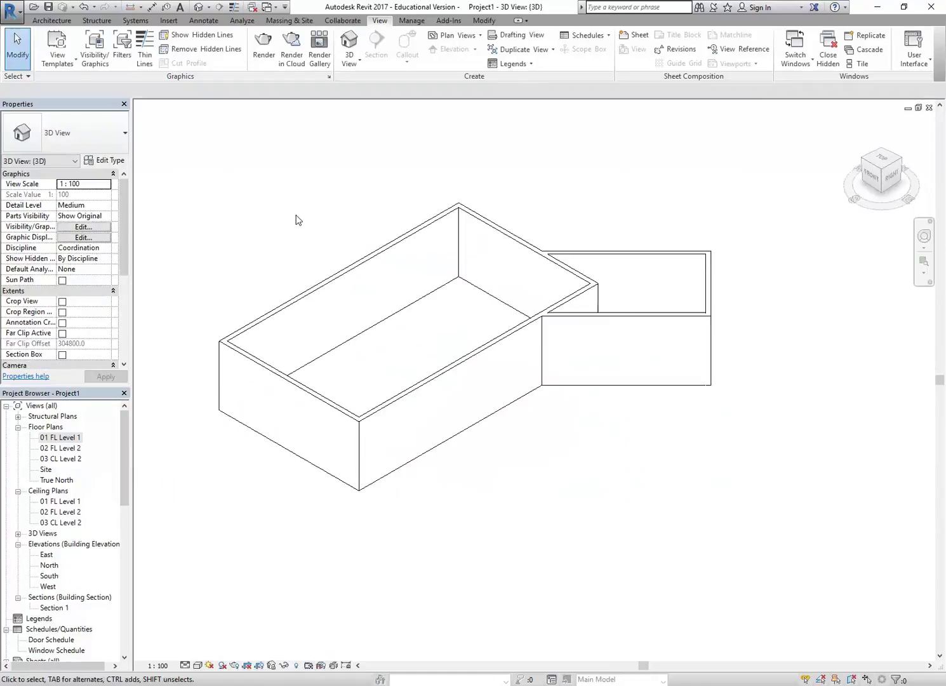
mouse_move(296, 216)
middle_mouse_down()
mouse_move(323, 334)
mouse_move(317, 321)
middle_mouse_up()
scroll(308, 317, "down", 1)
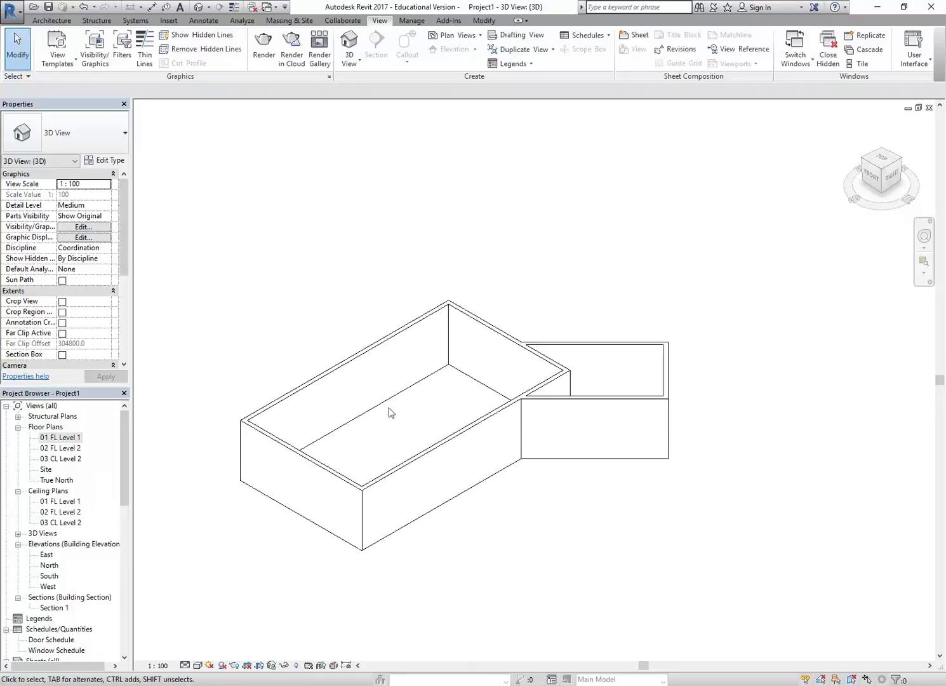
scroll(390, 412, "up", 2)
middle_click_drag(363, 337, 380, 326)
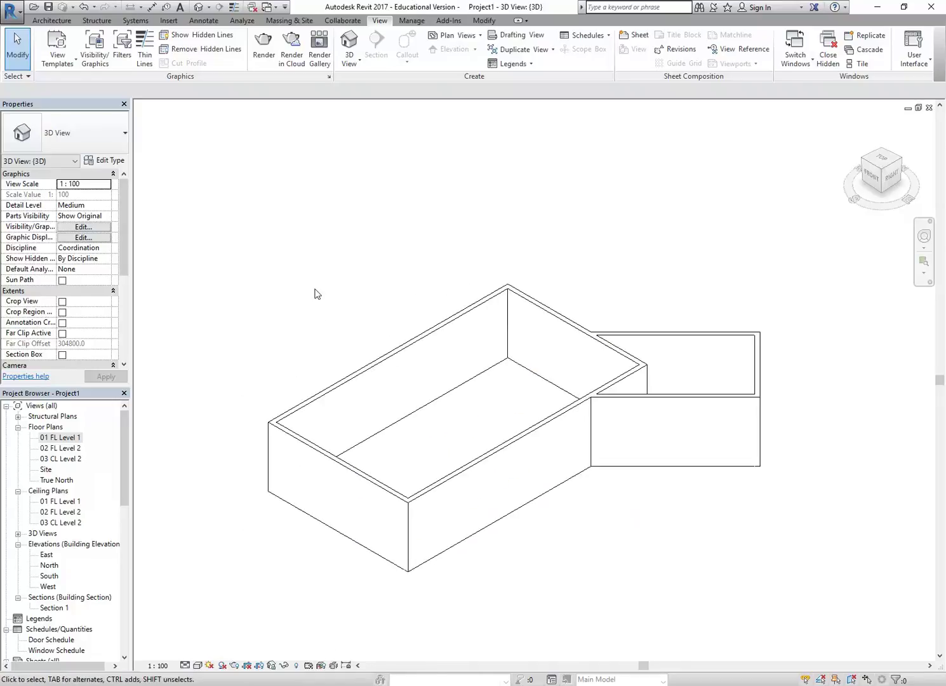
Select the 11800 mm Generic 200mm long back wall.
left_click(384, 363)
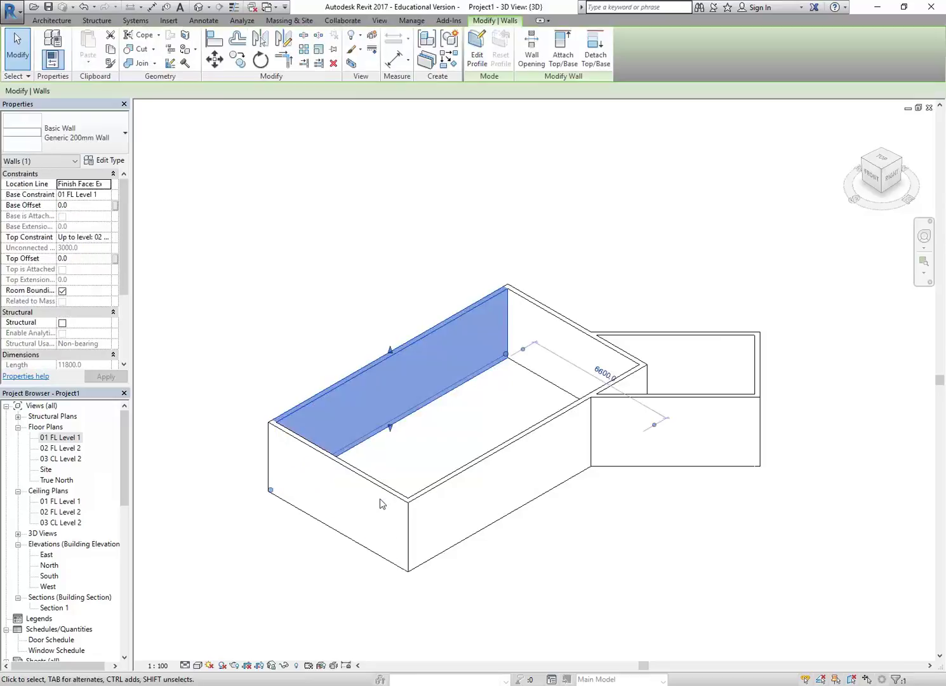
left_click(321, 267)
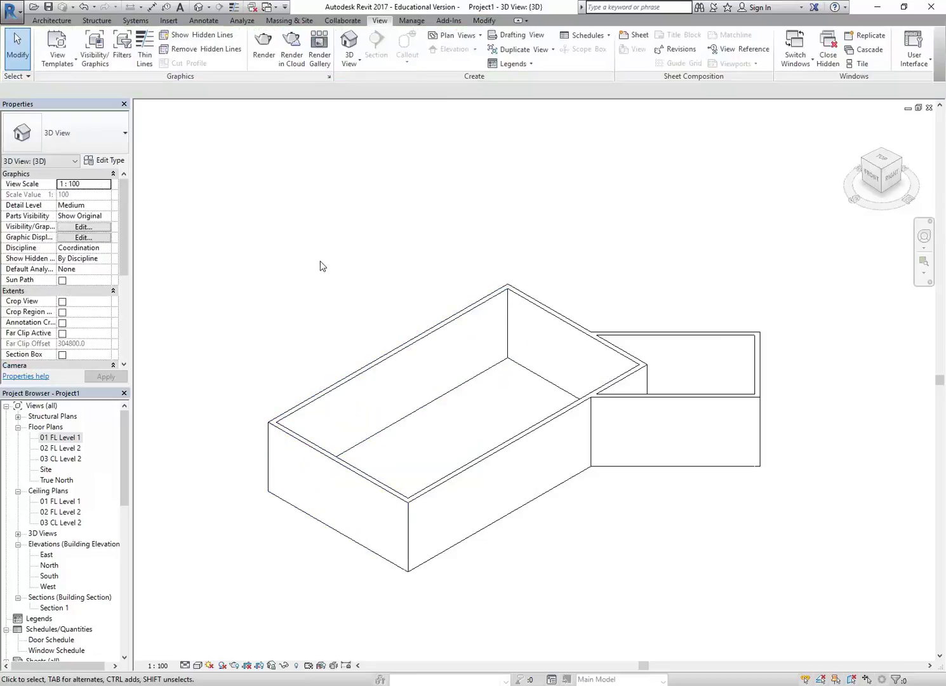
left_click(393, 359)
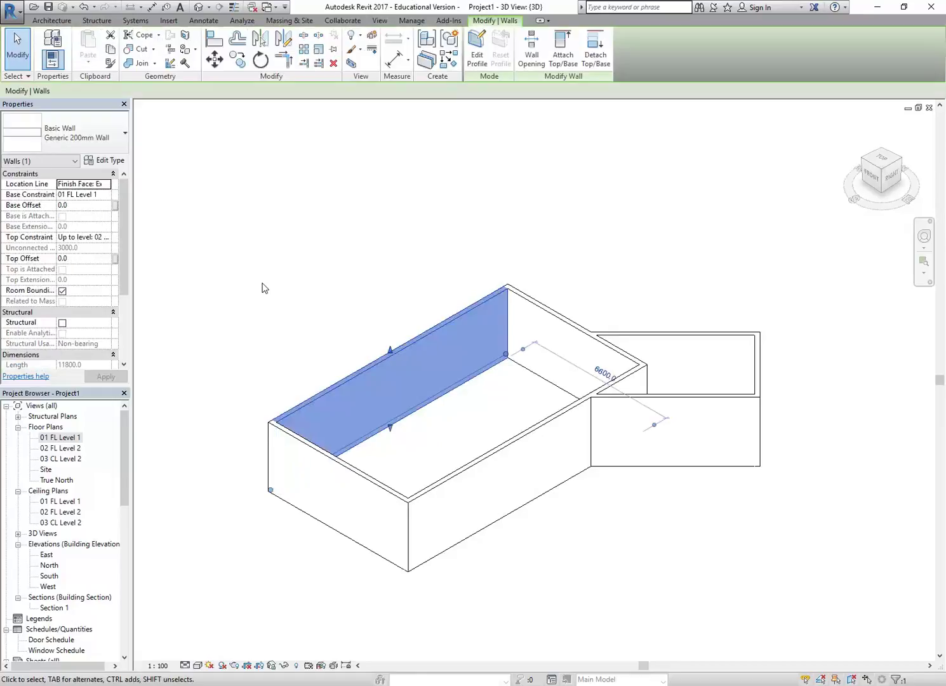
middle_click_drag(264, 287, 281, 285)
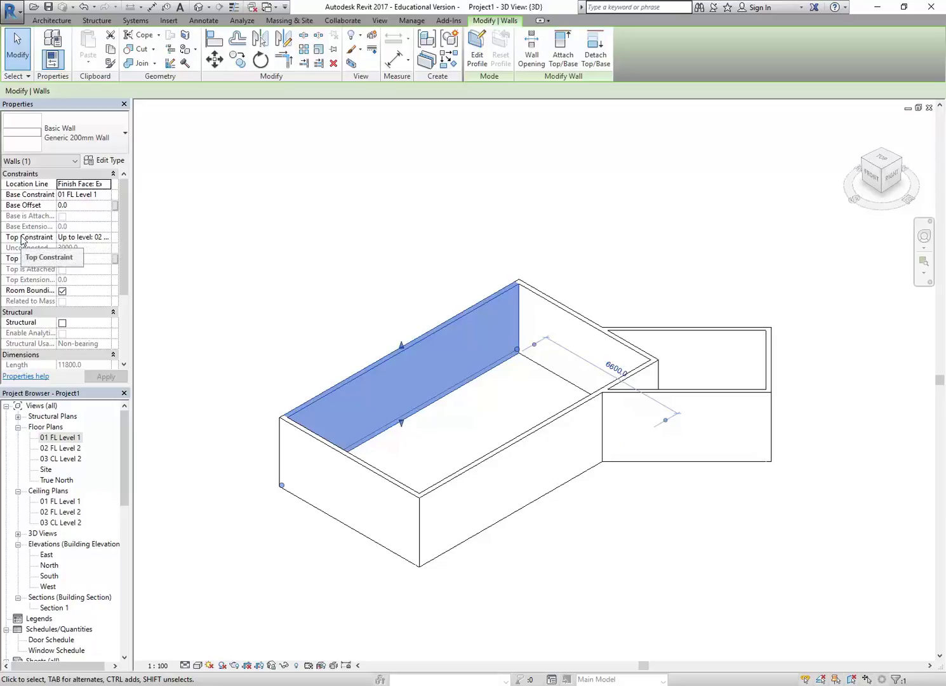
Set the back wall's Top Constraint to Up to level: 03 CL Level 2, then select the 6800 mm side wall.
left_click(83, 237)
left_click(107, 237)
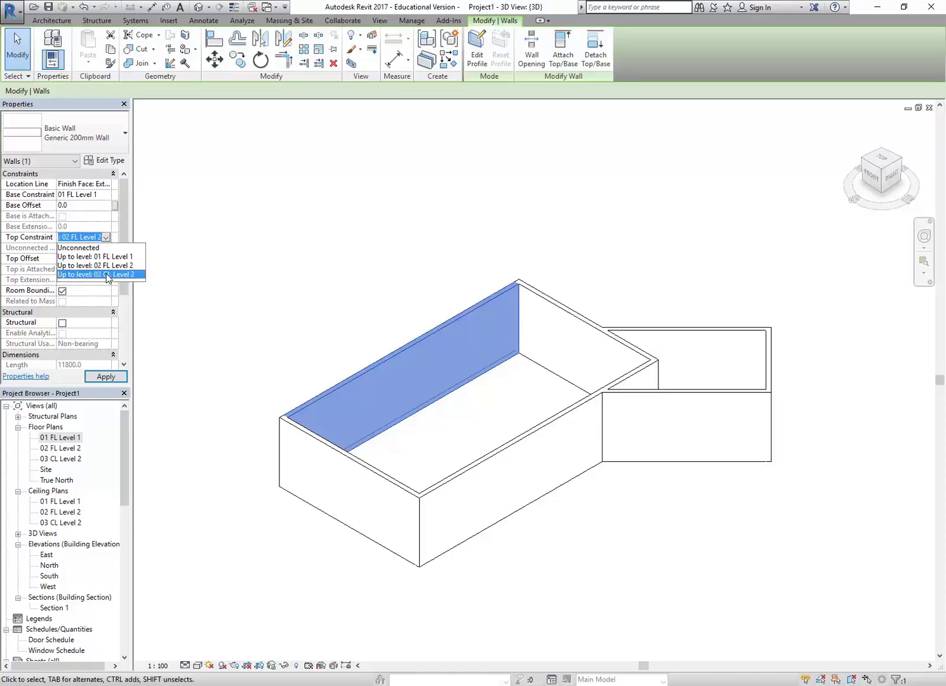
left_click(108, 274)
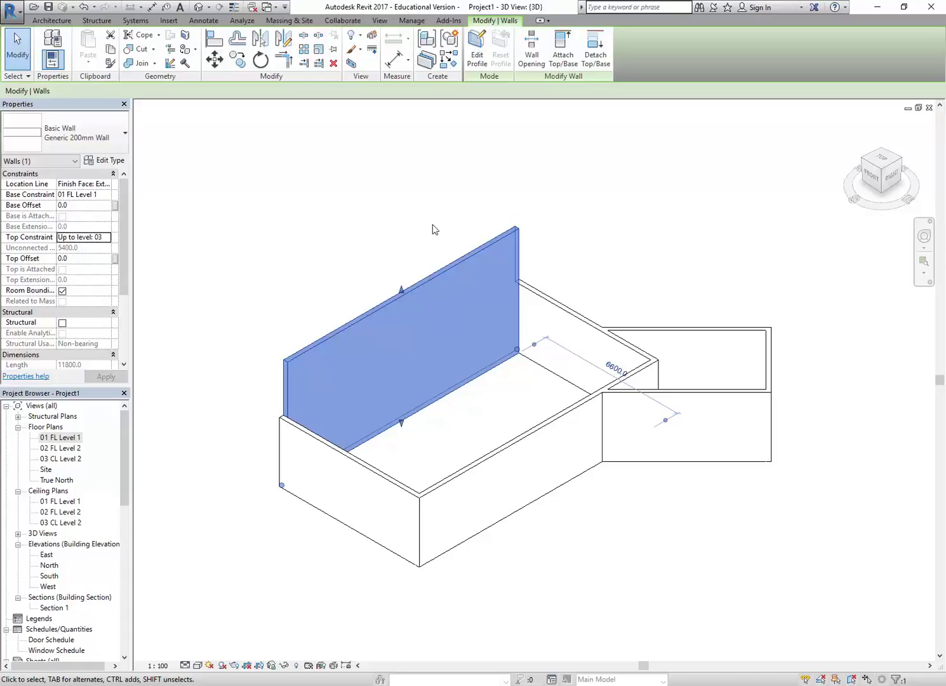
left_click(552, 299)
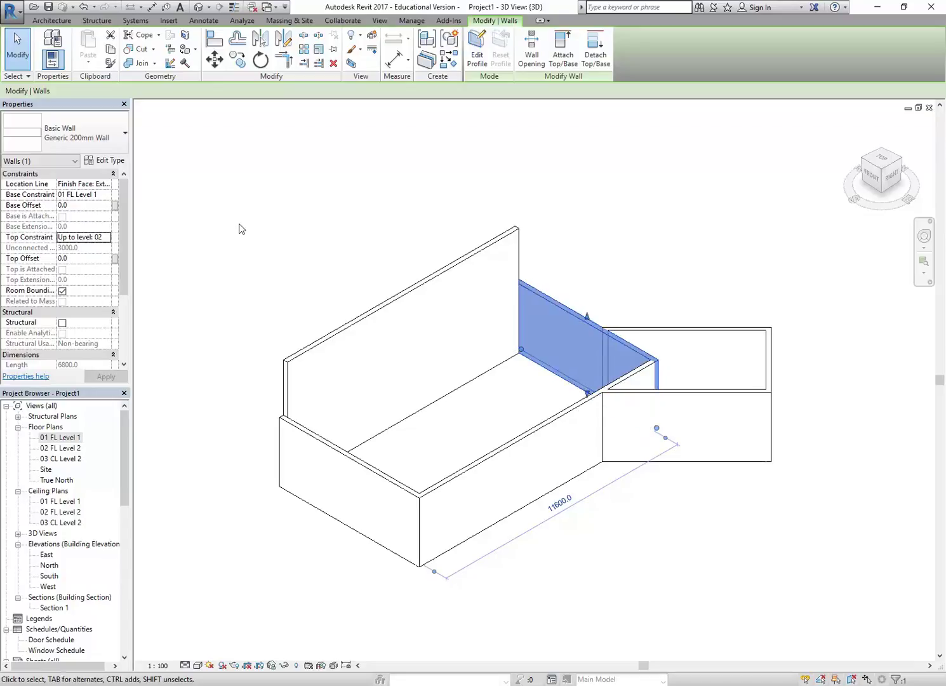
left_click(238, 227)
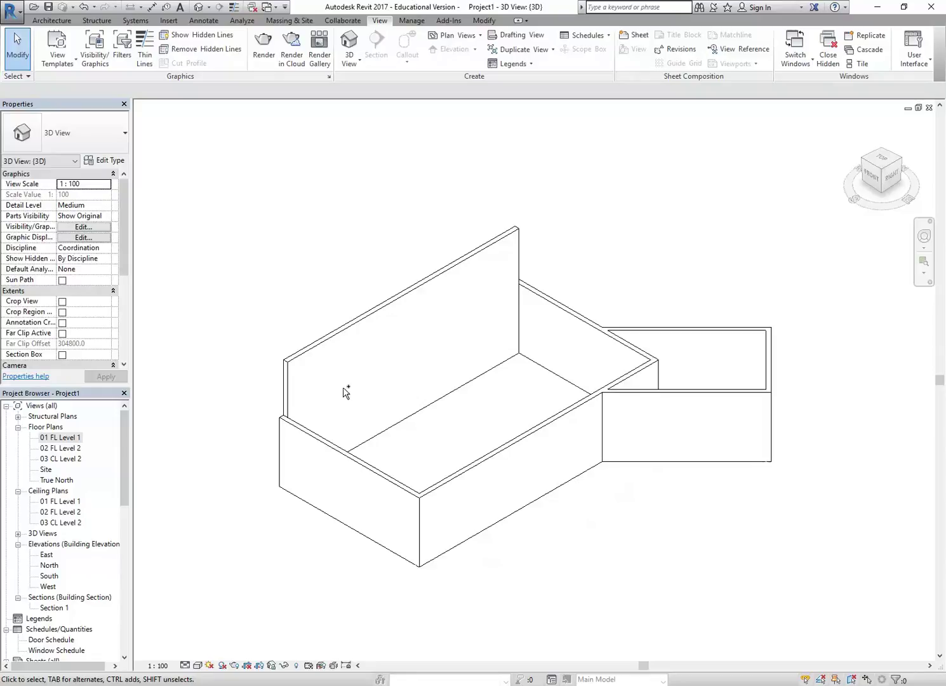
Select the front short, side and long front walls and set their Top Constraint to 03 CL Level 2.
left_click(330, 442, "ctrl")
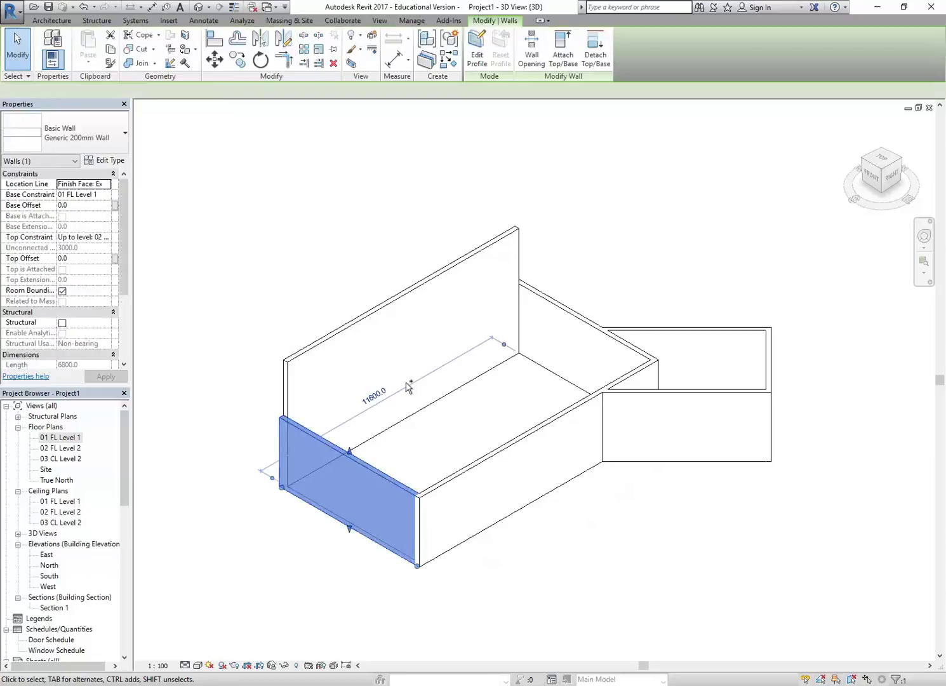
left_click(543, 305, "ctrl")
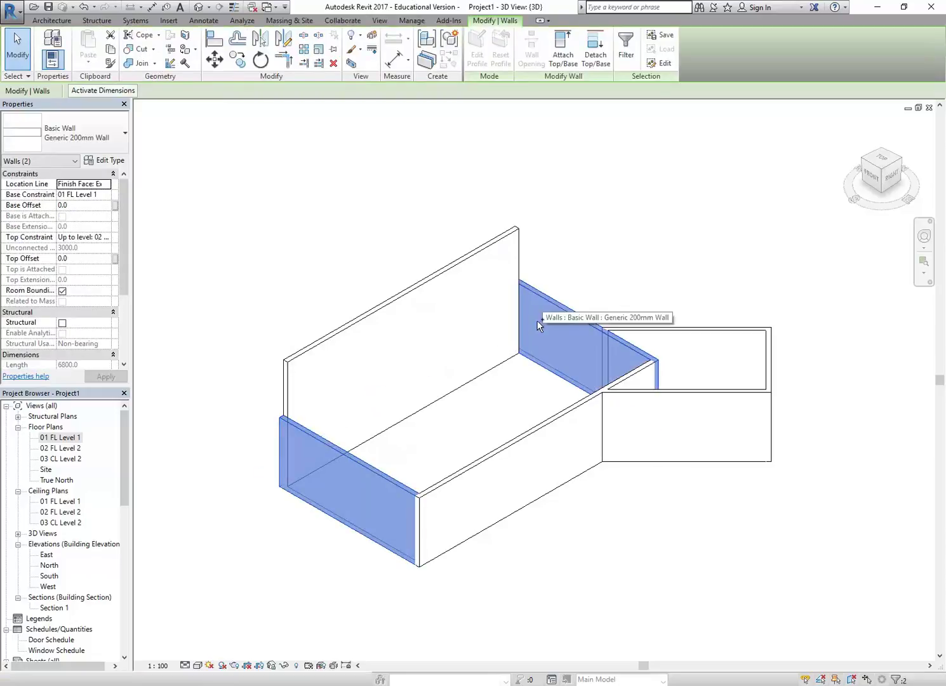
left_click(518, 437, "ctrl")
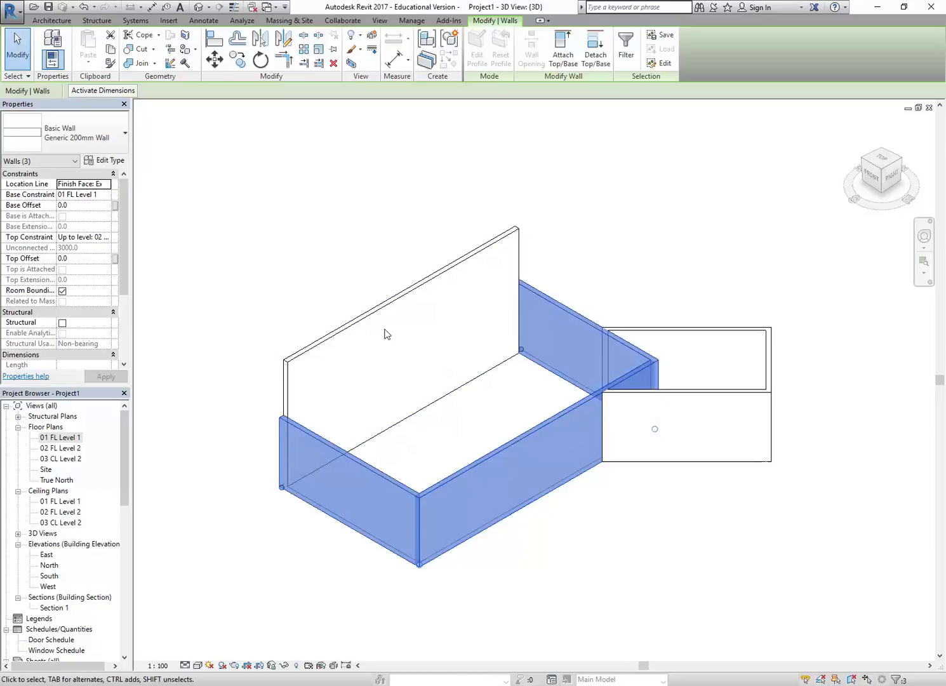
left_click(107, 237)
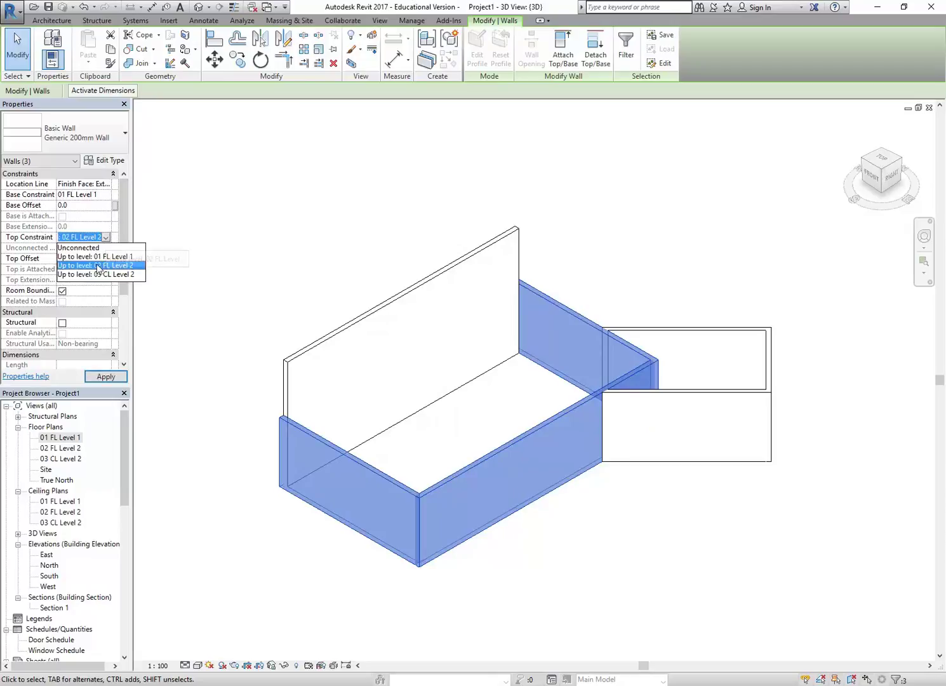
left_click(96, 276)
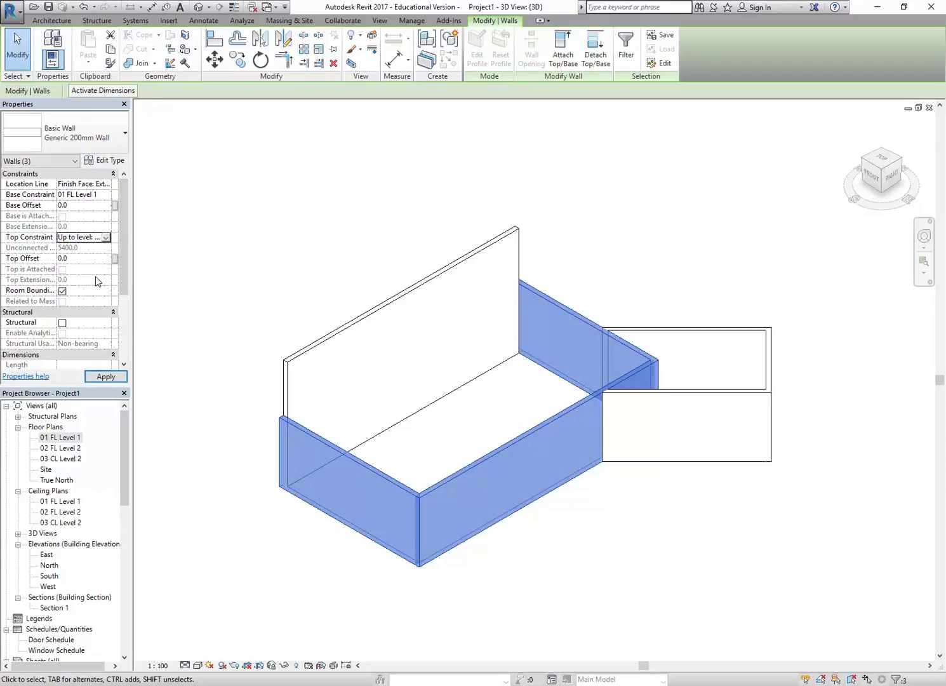